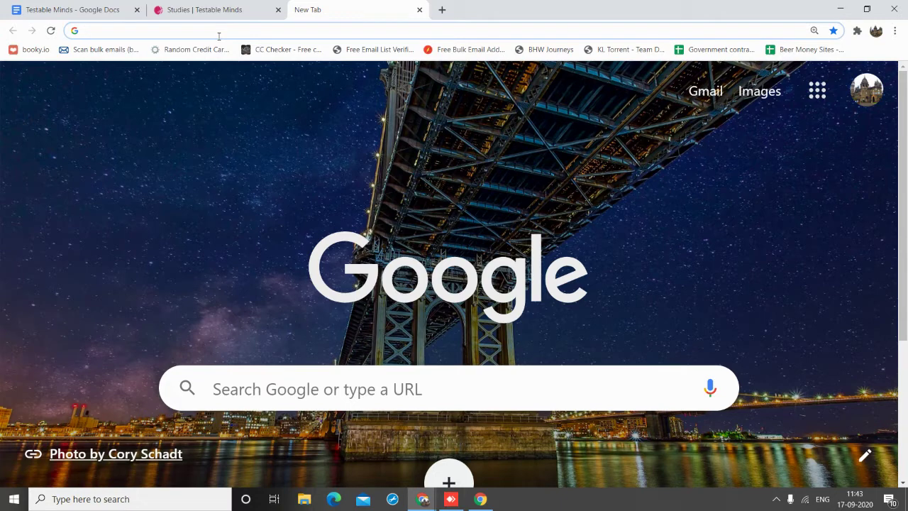
{"action": "type", "text": "https://github.com/lomholdt/arp/archive/master.zip"}
{"action": "key", "text": "Return"}
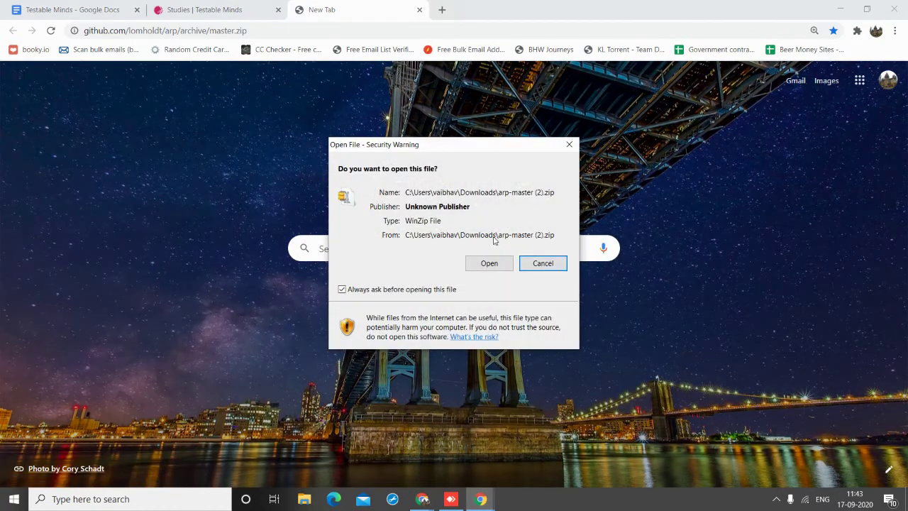
{"action": "left_click", "coordinate": [548, 267]}
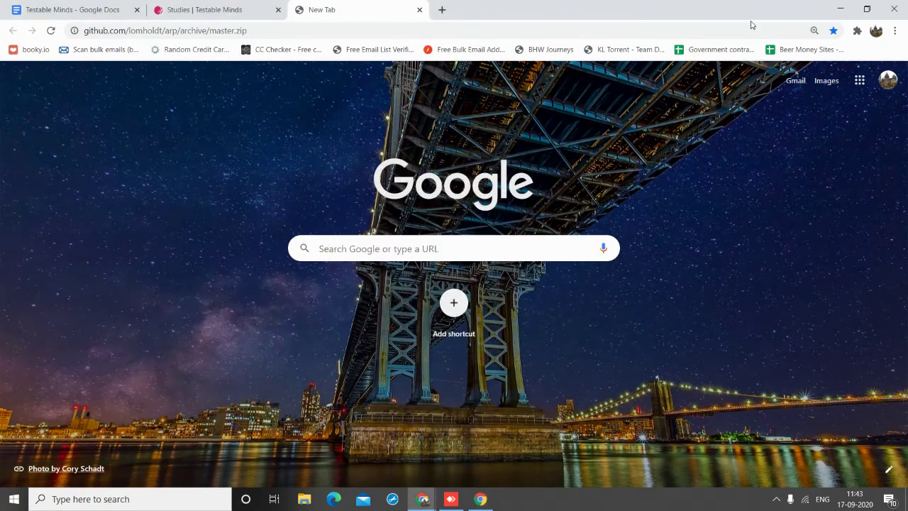
- Extract the arp-master (1) archive on the desktop into the same location with 7-Zip
{"action": "left_click", "coordinate": [840, 6]}
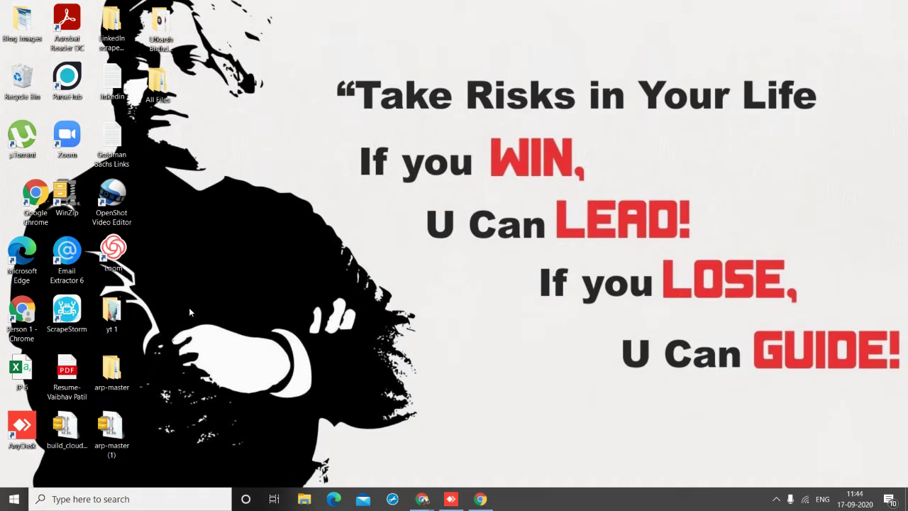
{"action": "right_click", "coordinate": [103, 442]}
{"action": "mouse_move", "coordinate": [185, 246]}
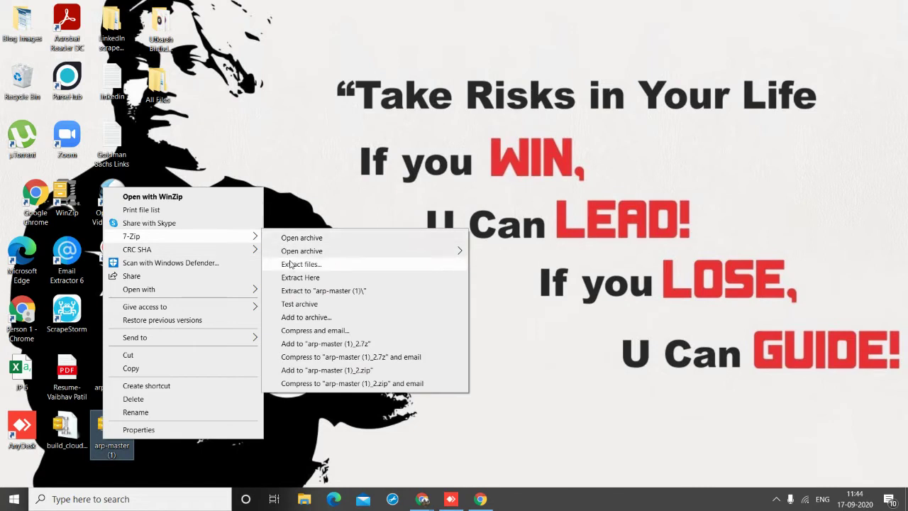
{"action": "left_click", "coordinate": [289, 276]}
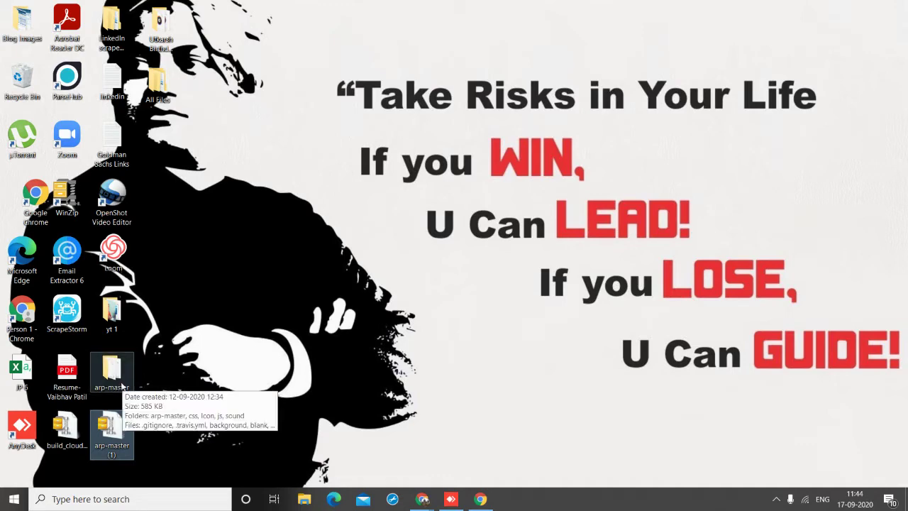
- Check the contents of the extracted arp-master folder on the desktop and close it
{"action": "double_click", "coordinate": [121, 387]}
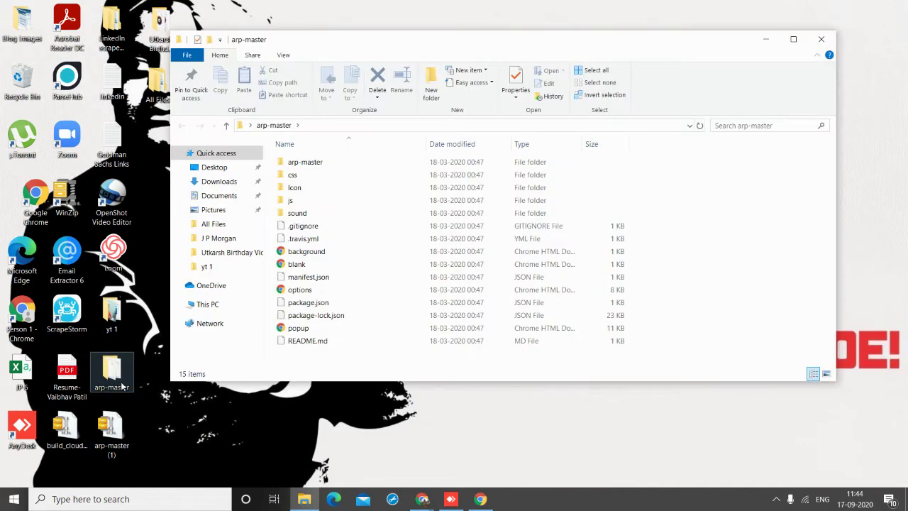
{"action": "left_click", "coordinate": [830, 40]}
{"action": "left_click_drag", "start_coordinate": [50, 457], "coordinate": [153, 346]}
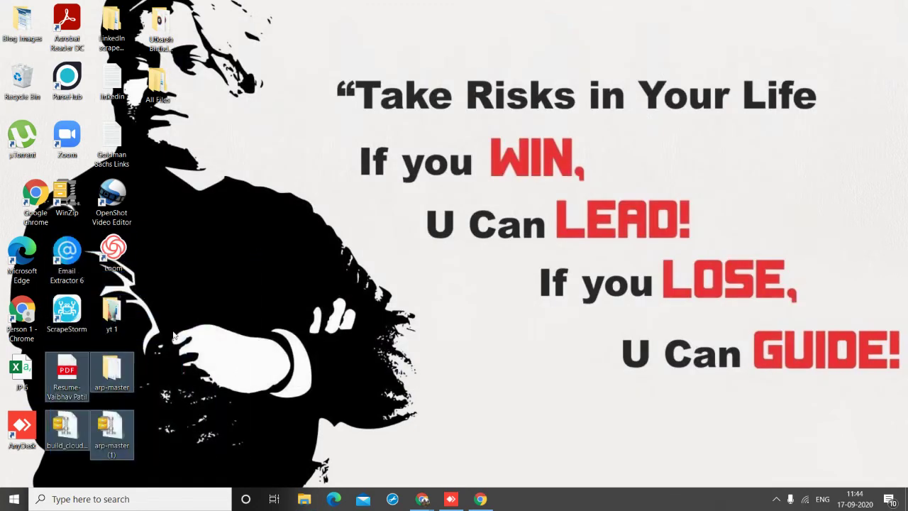
{"action": "left_click", "coordinate": [173, 335]}
{"action": "double_click", "coordinate": [112, 368]}
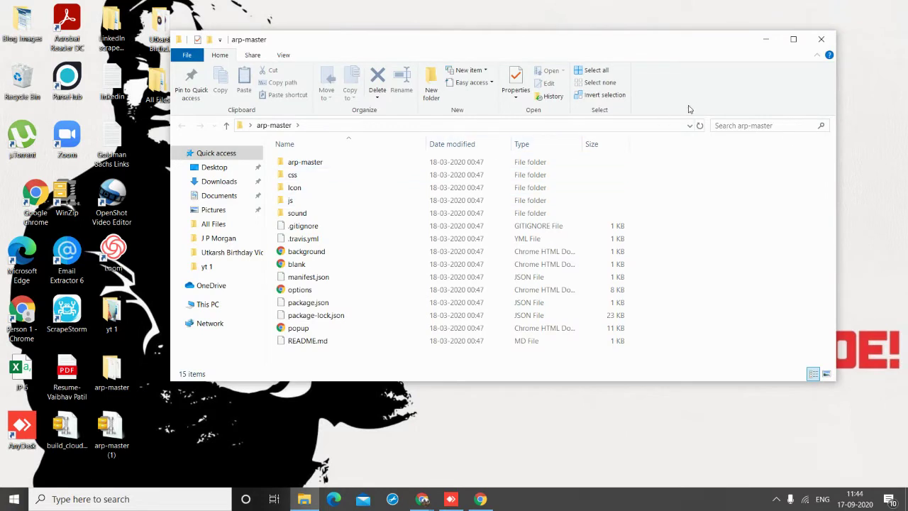
{"action": "left_click", "coordinate": [821, 43]}
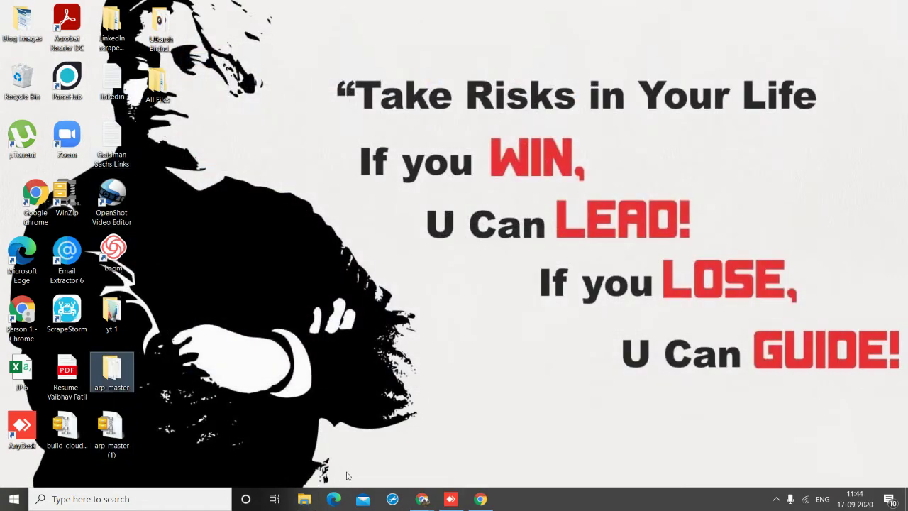
- Return to Chrome and open the extensions management page in a fresh tab
{"action": "left_click", "coordinate": [422, 499]}
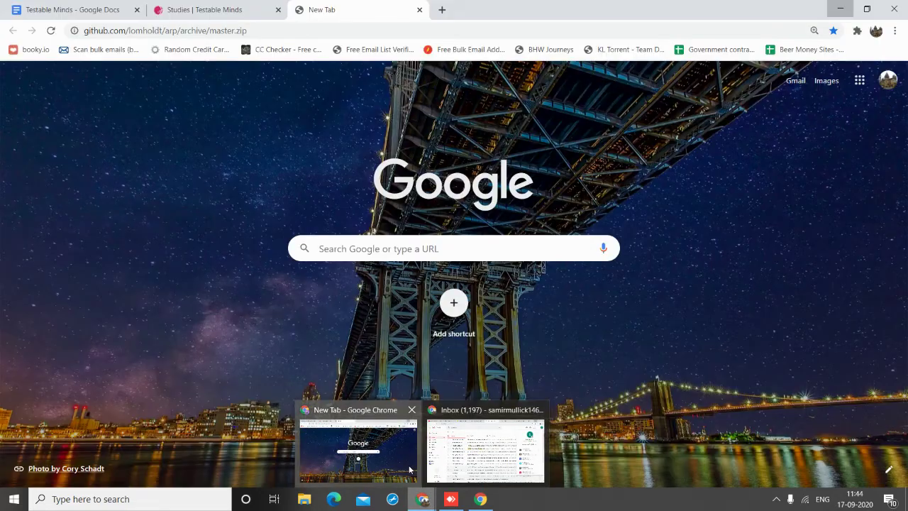
{"action": "left_click", "coordinate": [408, 465]}
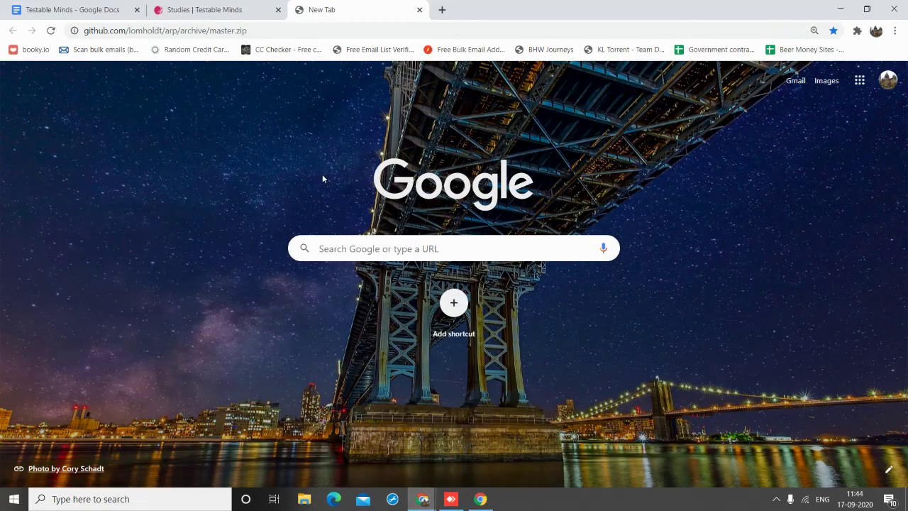
{"action": "left_click", "coordinate": [442, 10]}
{"action": "left_click", "coordinate": [419, 10]}
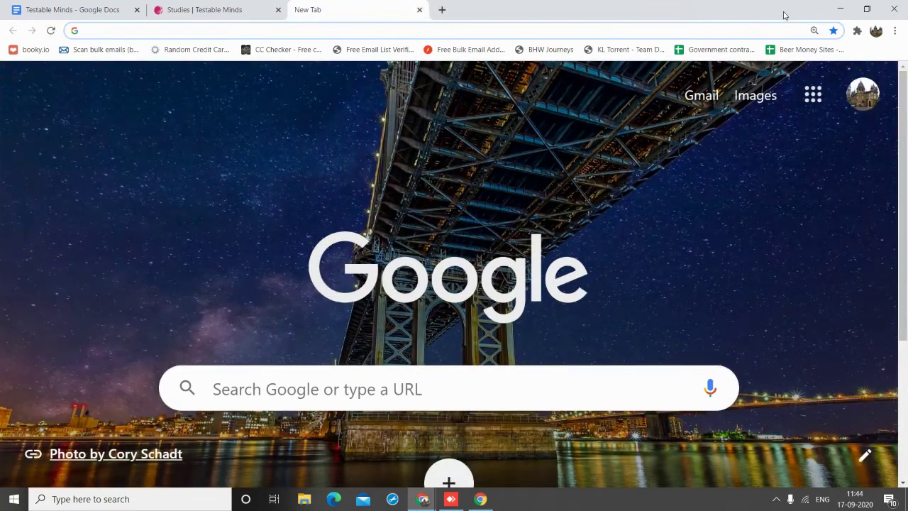
{"action": "left_click", "coordinate": [854, 30]}
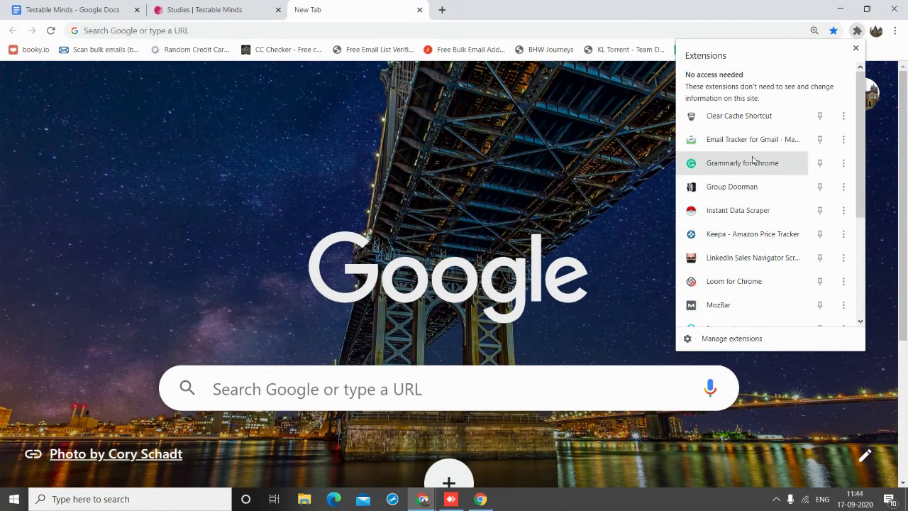
{"action": "left_click", "coordinate": [731, 339]}
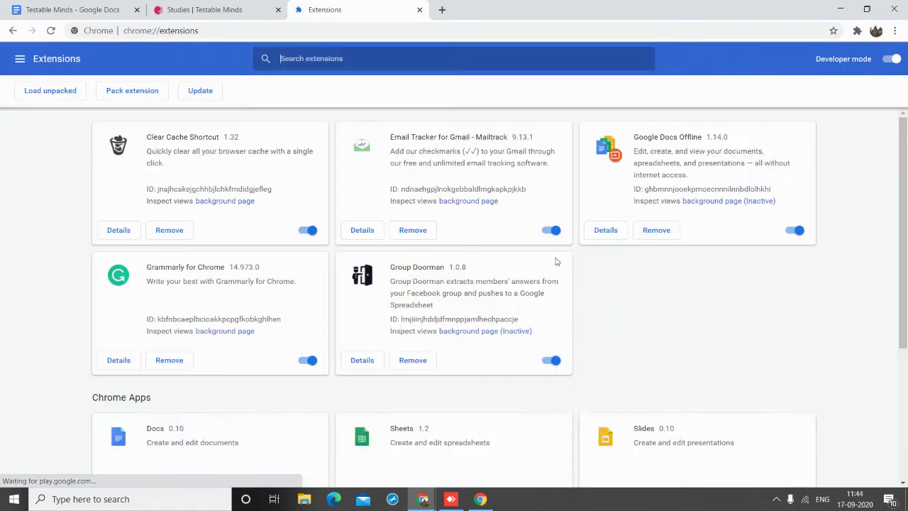
- Load the desktop's outer arp-master folder as an unpacked extension
{"action": "left_click", "coordinate": [50, 92]}
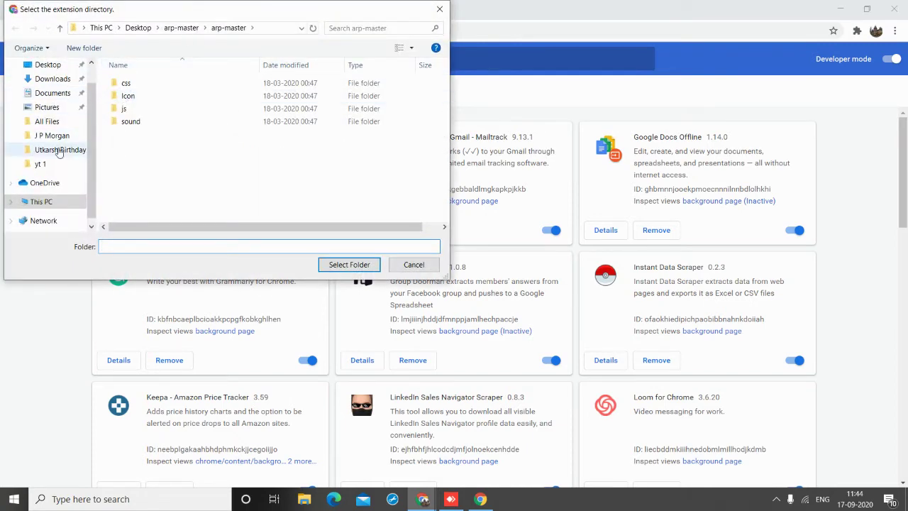
{"action": "scroll", "coordinate": [44, 74], "scroll_direction": "up", "scroll_amount": 1}
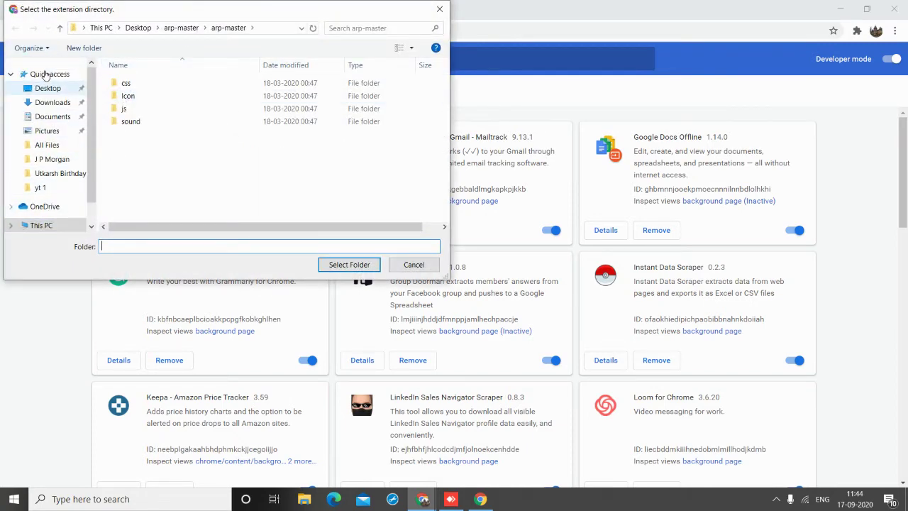
{"action": "left_click", "coordinate": [53, 103]}
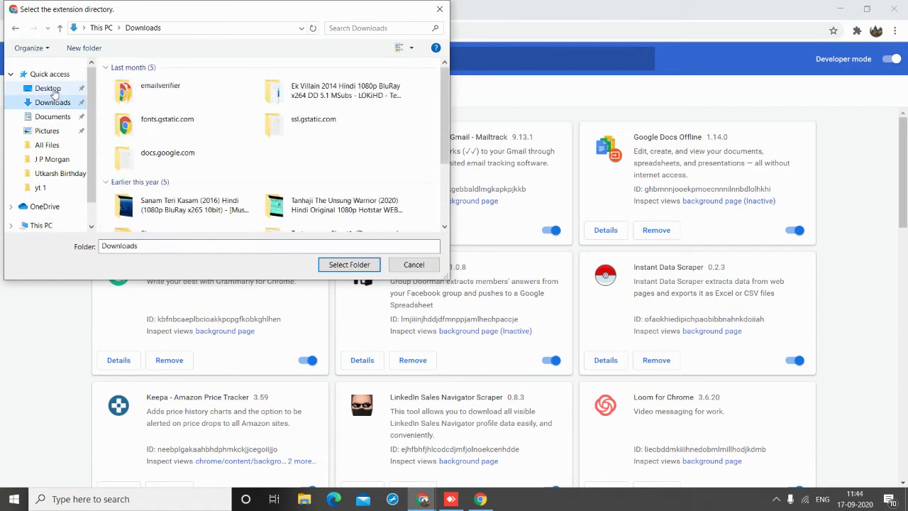
{"action": "left_click", "coordinate": [51, 90]}
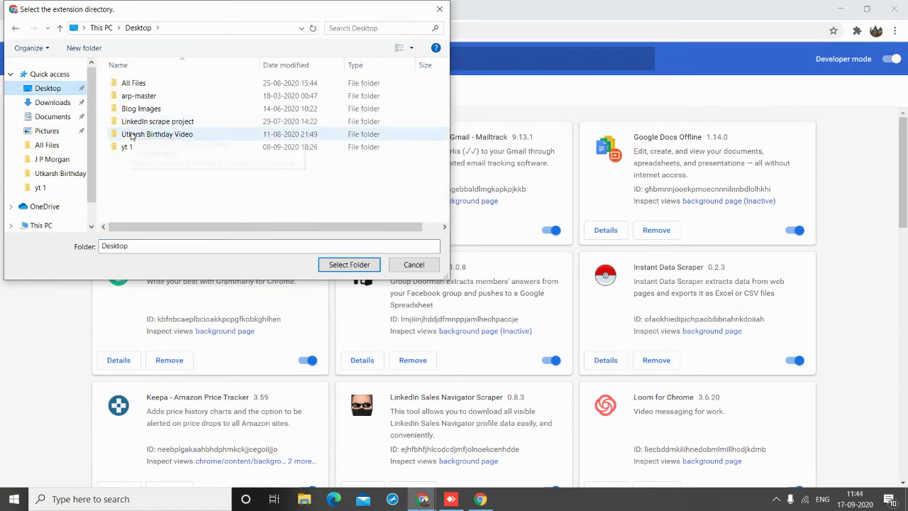
{"action": "left_click", "coordinate": [158, 98]}
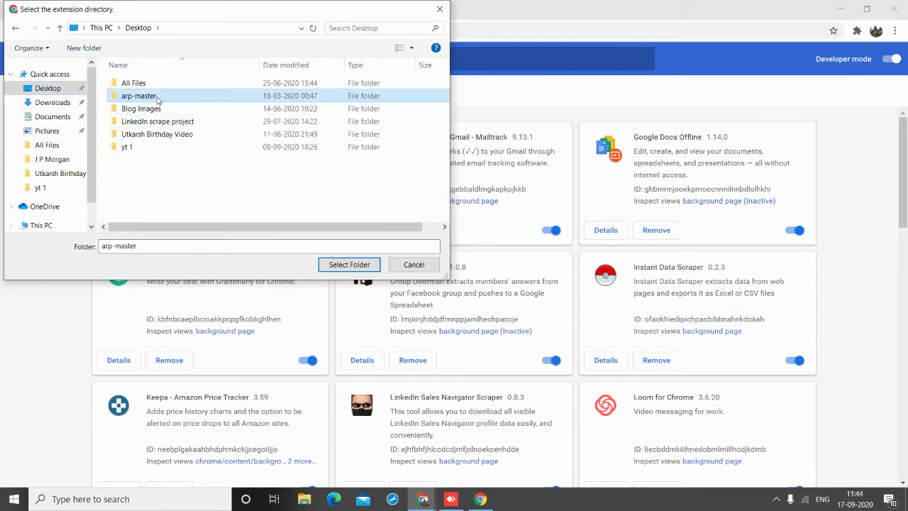
{"action": "double_click", "coordinate": [158, 98]}
{"action": "left_click", "coordinate": [144, 84]}
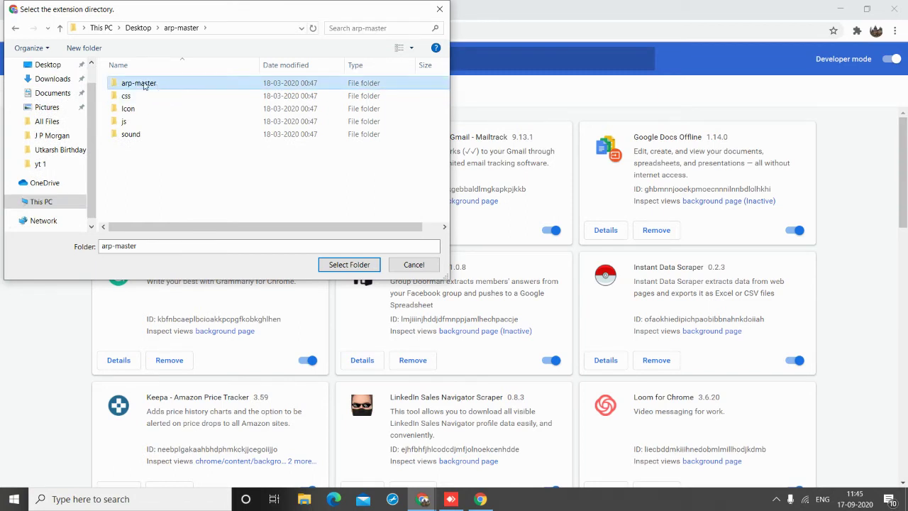
{"action": "left_click", "coordinate": [16, 29]}
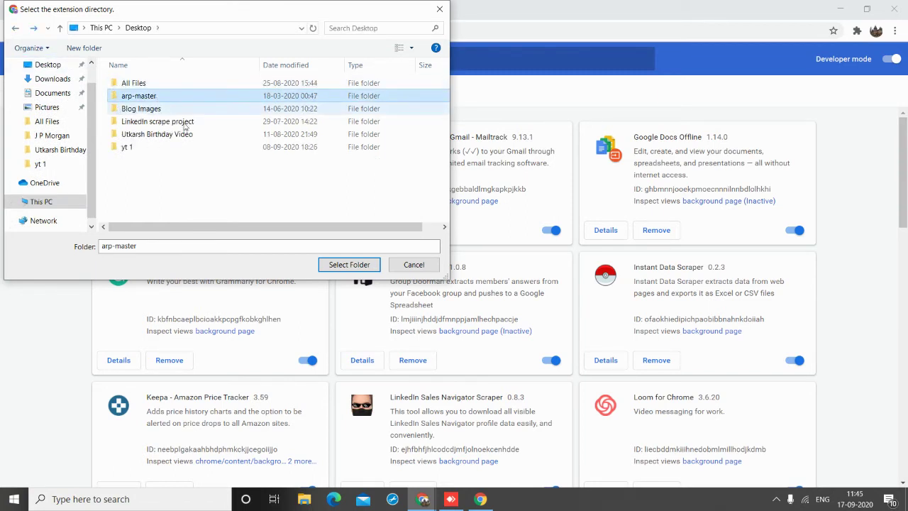
{"action": "left_click", "coordinate": [346, 266]}
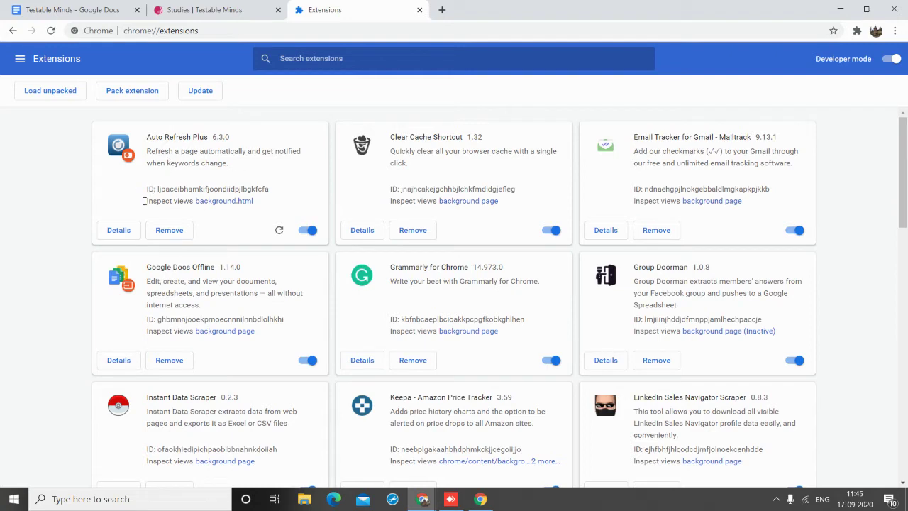
- Open the Auto Refresh Plus options page from the extension's popup on the Testable Minds studies page
{"action": "left_click", "coordinate": [227, 6]}
{"action": "scroll", "coordinate": [168, 153], "scroll_direction": "down", "scroll_amount": 3}
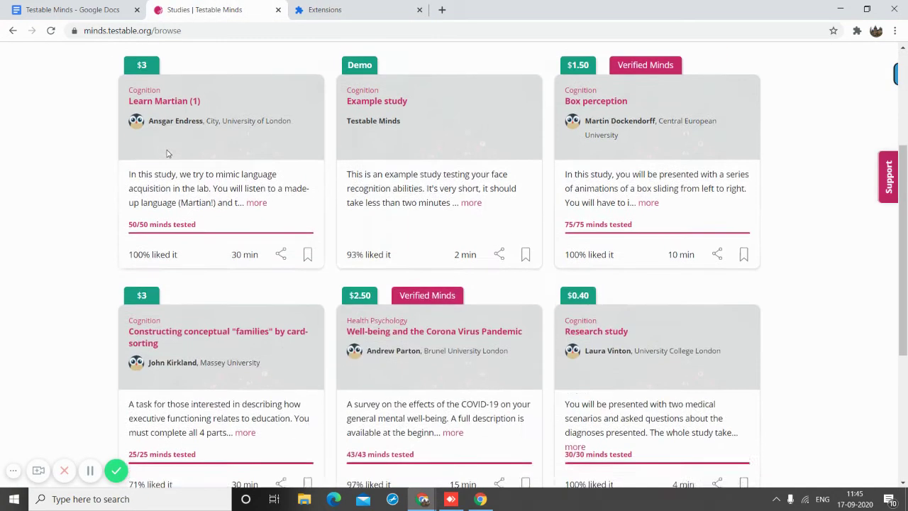
{"action": "scroll", "coordinate": [168, 153], "scroll_direction": "up", "scroll_amount": 3}
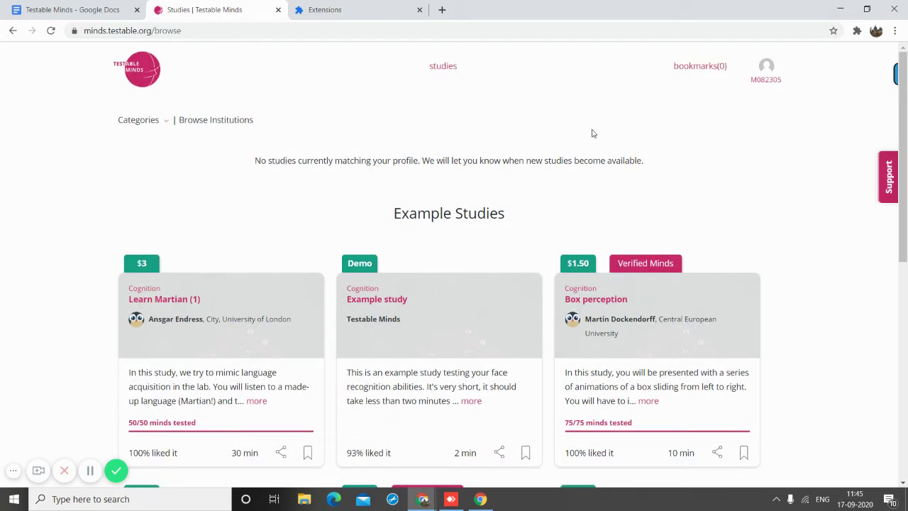
{"action": "scroll", "coordinate": [517, 177], "scroll_direction": "down", "scroll_amount": 1}
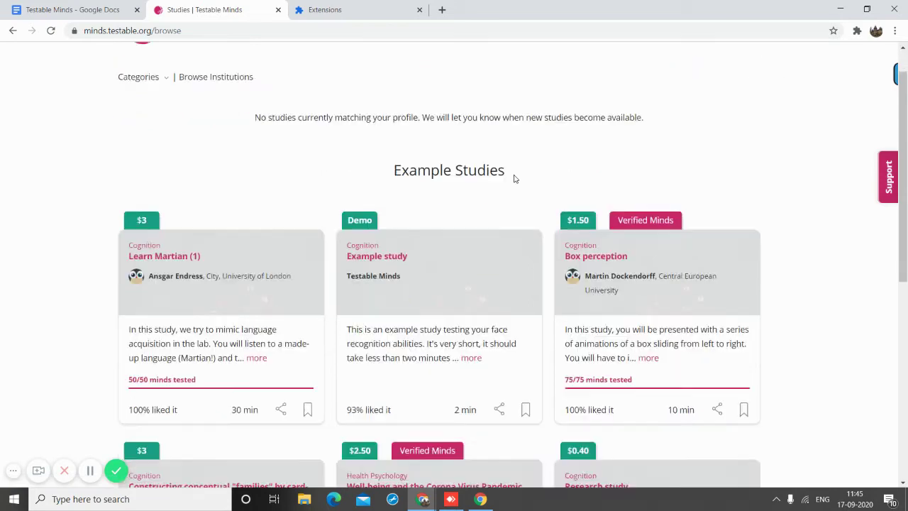
{"action": "scroll", "coordinate": [516, 177], "scroll_direction": "up", "scroll_amount": 1}
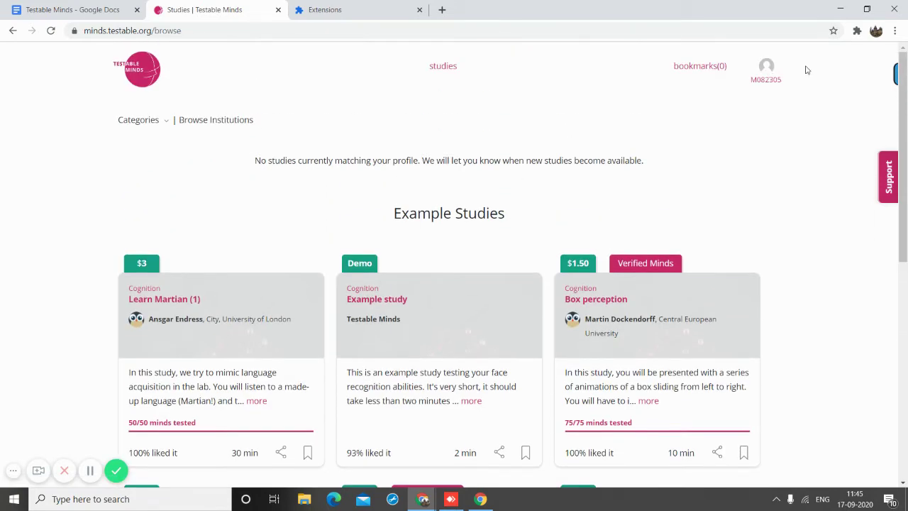
{"action": "left_click", "coordinate": [858, 31]}
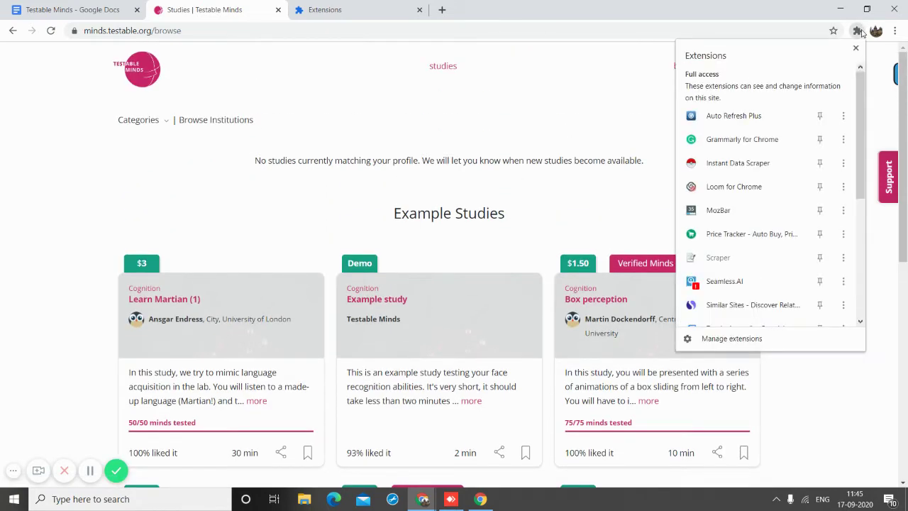
{"action": "left_click", "coordinate": [734, 116]}
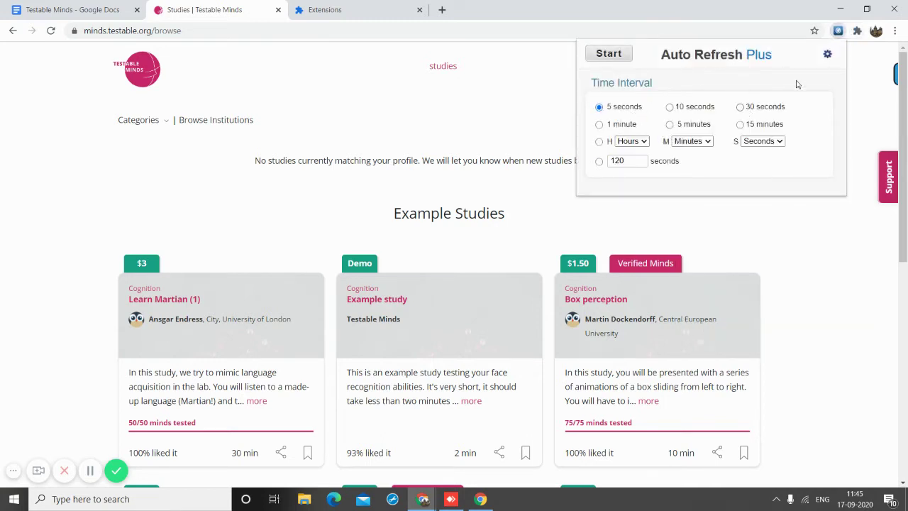
{"action": "left_click", "coordinate": [827, 56]}
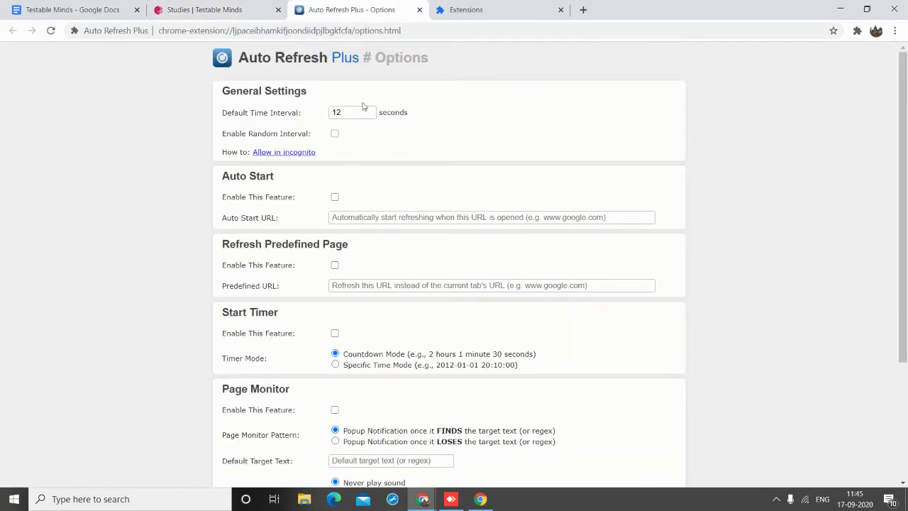
- Edit the default time interval in General Settings and enable the Page Monitor feature
{"action": "double_click", "coordinate": [353, 111]}
{"action": "key", "text": "BackSpace"}
{"action": "left_click", "coordinate": [391, 159]}
{"action": "scroll", "coordinate": [392, 159], "scroll_direction": "down", "scroll_amount": 2}
{"action": "scroll", "coordinate": [394, 159], "scroll_direction": "down", "scroll_amount": 2}
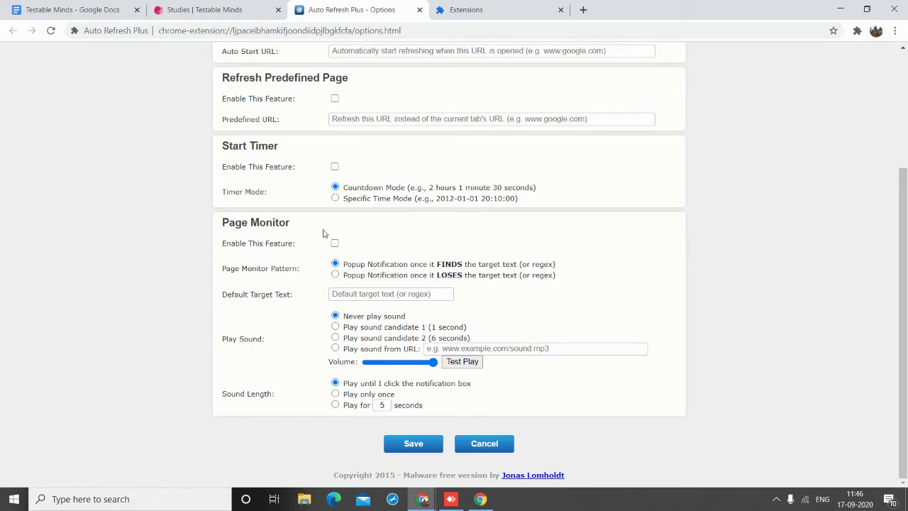
{"action": "left_click", "coordinate": [334, 244]}
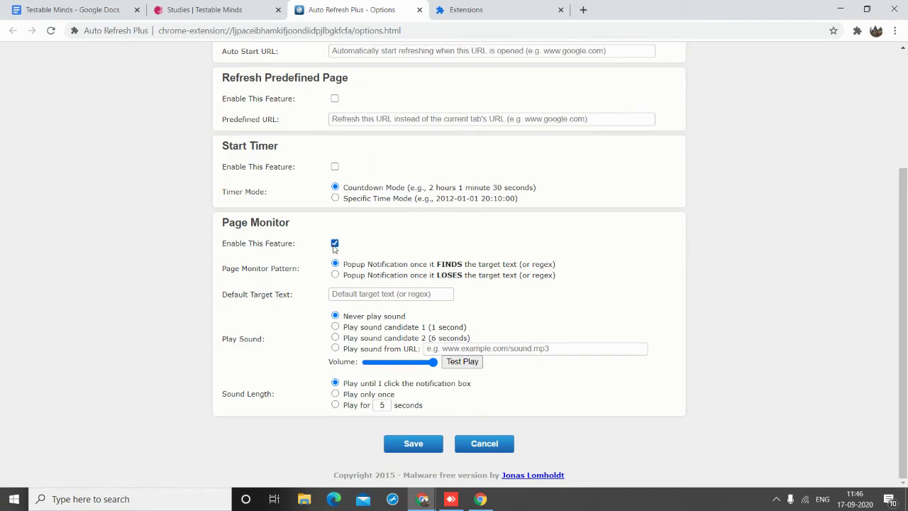
- Check the wording on the Testable Minds studies page and set the Page Monitor's default target text to "current studies"
{"action": "left_click", "coordinate": [365, 294]}
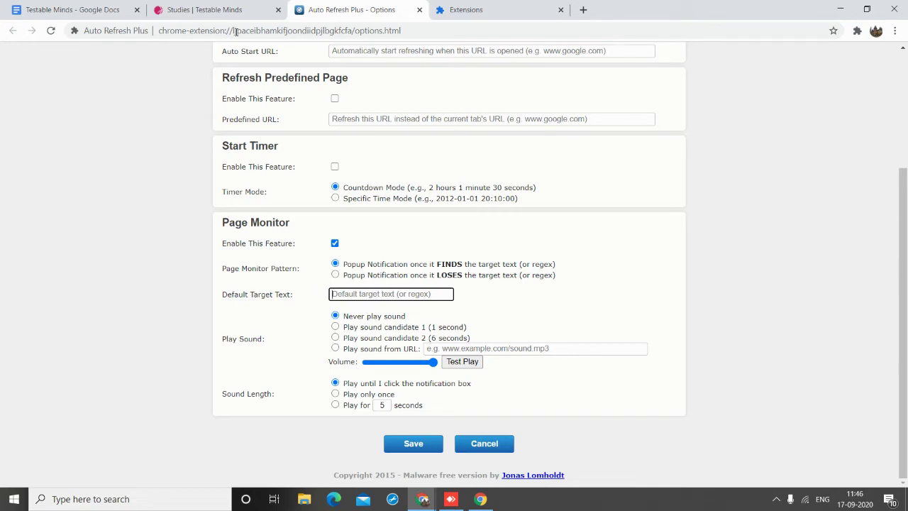
{"action": "left_click", "coordinate": [227, 9]}
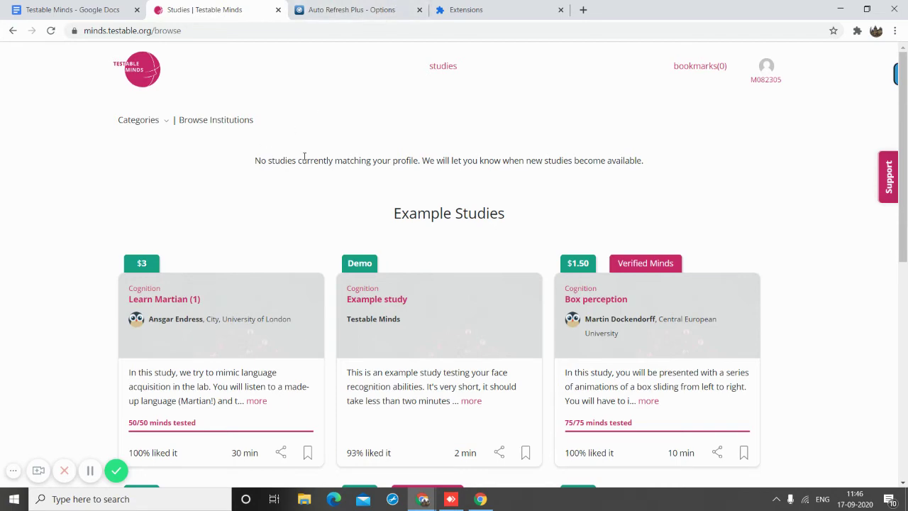
{"action": "scroll", "coordinate": [337, 183], "scroll_direction": "down", "scroll_amount": 1}
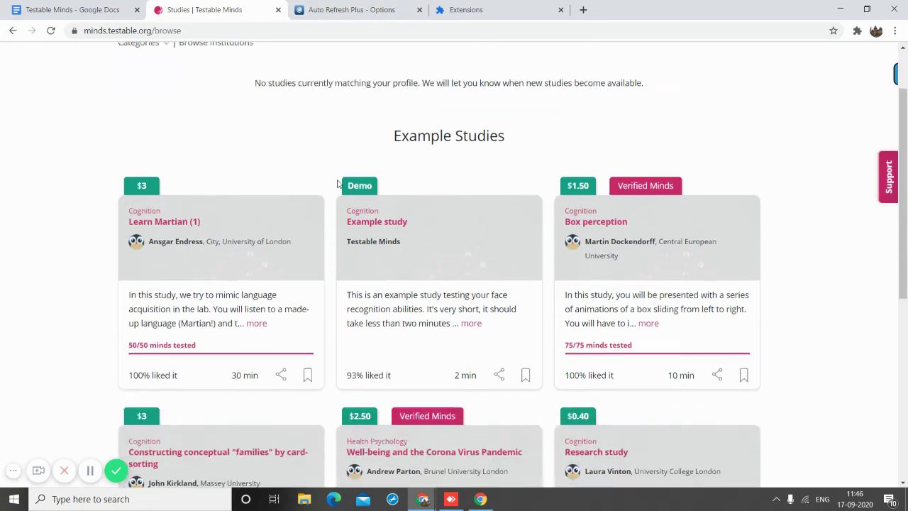
{"action": "scroll", "coordinate": [337, 184], "scroll_direction": "up", "scroll_amount": 1}
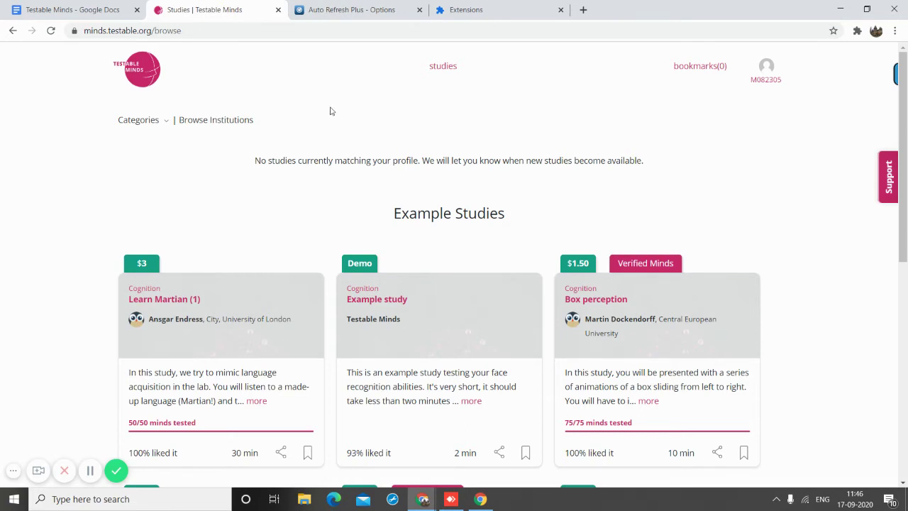
{"action": "left_click", "coordinate": [342, 19]}
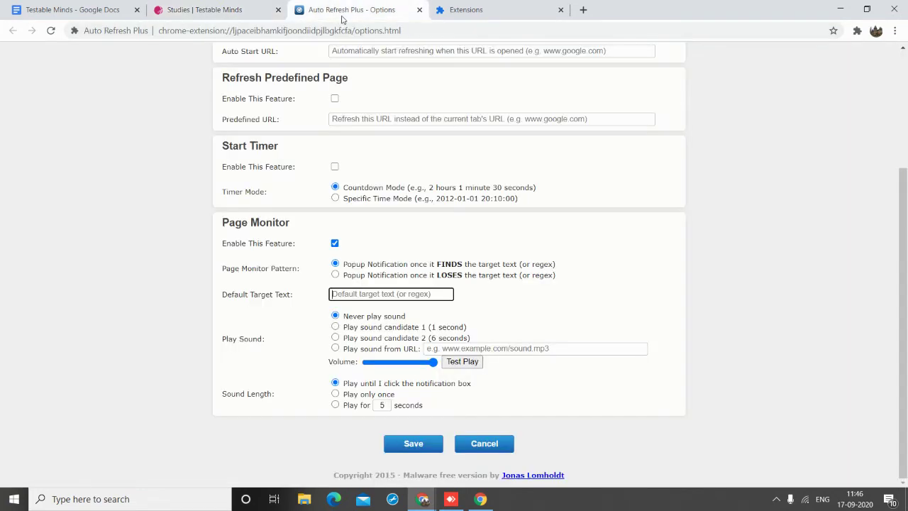
{"action": "type", "text": "d"}
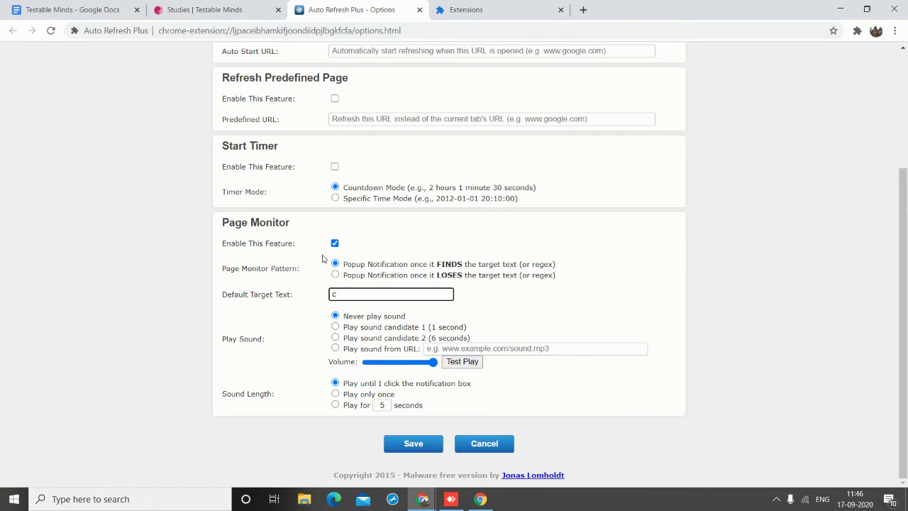
{"action": "type", "text": "urrent studies"}
{"action": "left_click", "coordinate": [252, 11]}
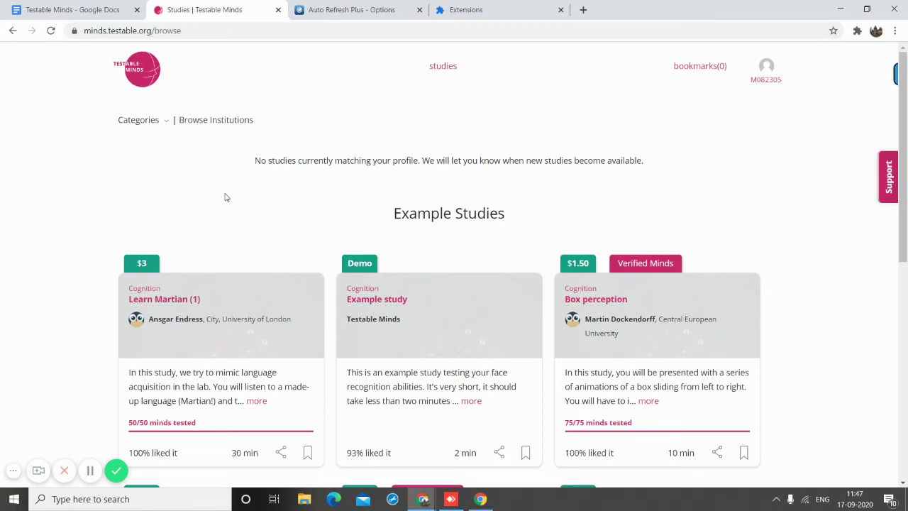
{"action": "left_click", "coordinate": [341, 10]}
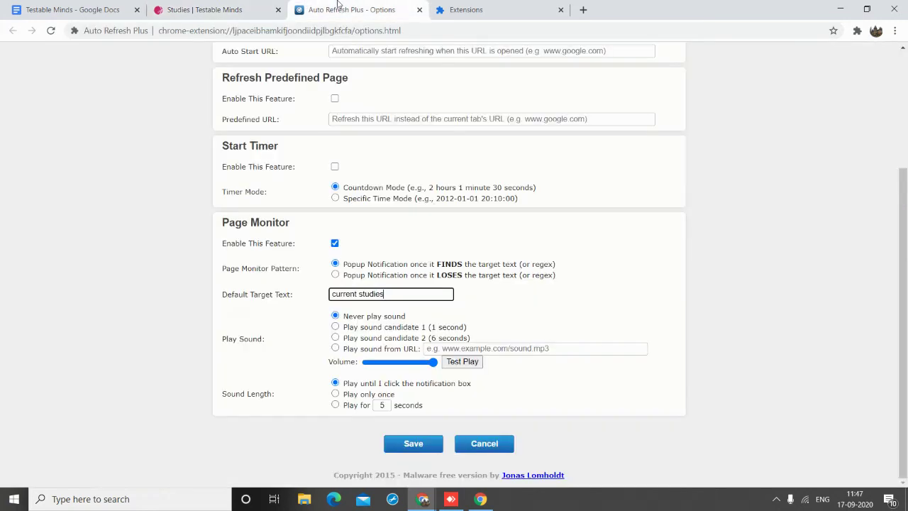
- Set the Page Monitor to play sound candidate 2 (6 seconds) and limit the sound length to play only once
{"action": "left_click", "coordinate": [335, 338]}
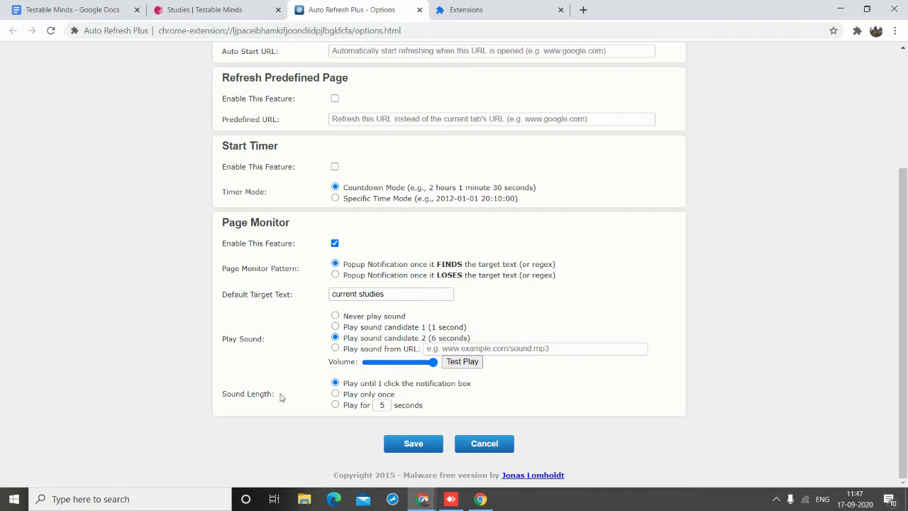
{"action": "left_click", "coordinate": [337, 395]}
{"action": "left_click", "coordinate": [335, 383]}
{"action": "left_click", "coordinate": [335, 394]}
- Review the Auto Refresh Plus options from General Settings to Page Monitor and save them
{"action": "scroll", "coordinate": [368, 261], "scroll_direction": "up", "scroll_amount": 2}
{"action": "scroll", "coordinate": [367, 260], "scroll_direction": "up", "scroll_amount": 1}
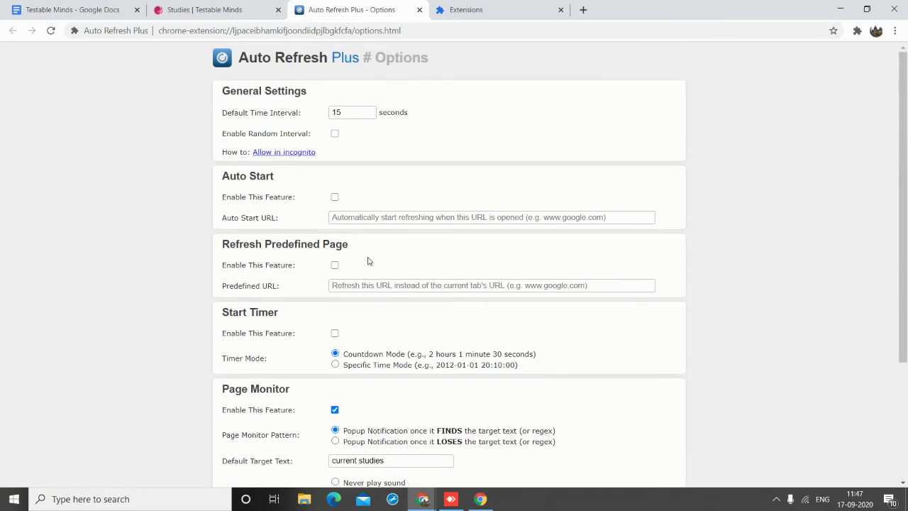
{"action": "scroll", "coordinate": [367, 260], "scroll_direction": "down", "scroll_amount": 3}
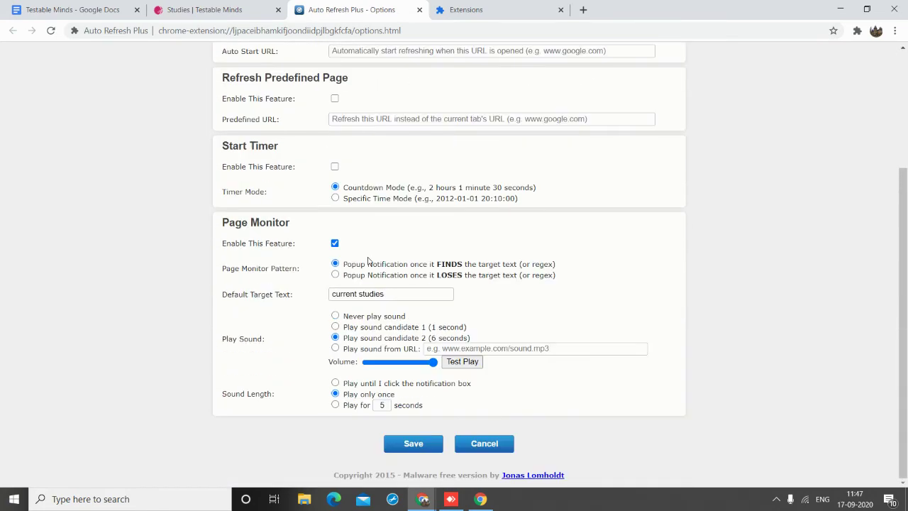
{"action": "left_click", "coordinate": [397, 449]}
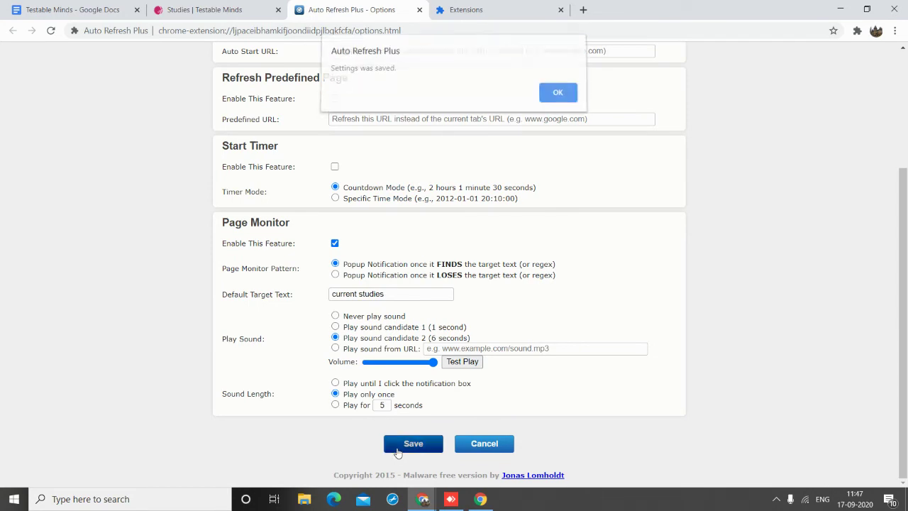
{"action": "left_click", "coordinate": [557, 100]}
- On the Testable Minds studies page, set Auto Refresh Plus to monitor for the text "current studies" and start refreshing
{"action": "left_click", "coordinate": [268, 4]}
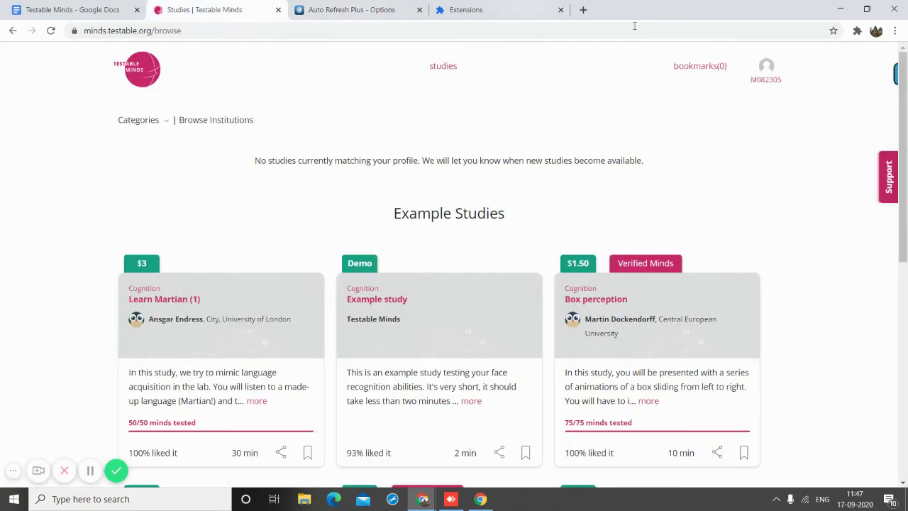
{"action": "left_click", "coordinate": [856, 31]}
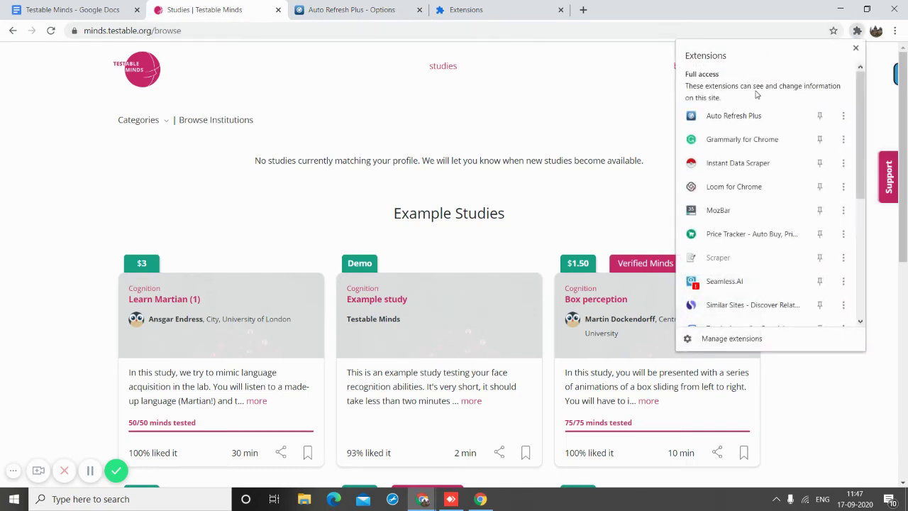
{"action": "left_click", "coordinate": [731, 115]}
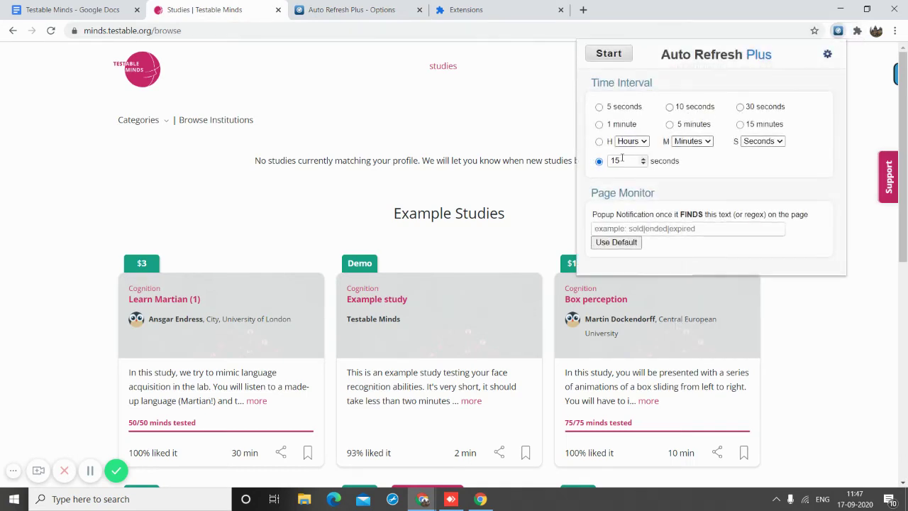
{"action": "left_click", "coordinate": [668, 229]}
{"action": "type", "text": "c"}
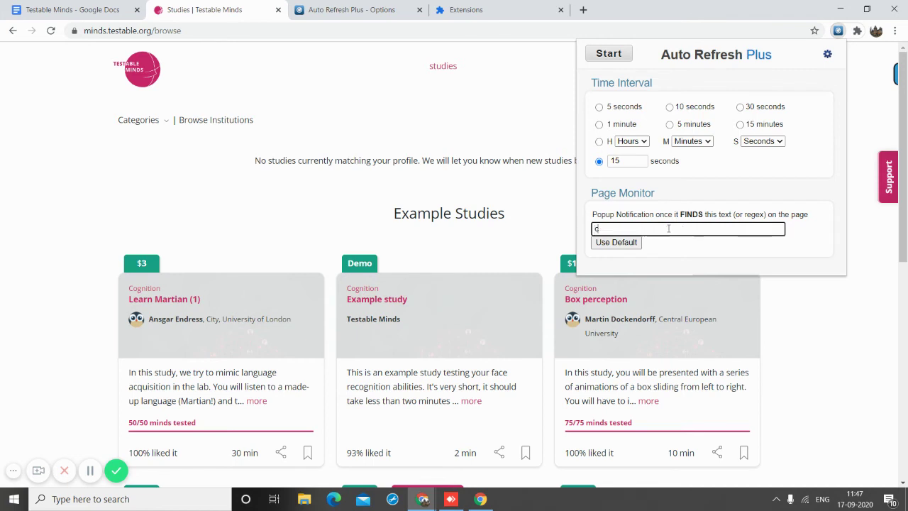
{"action": "type", "text": "urrent studies"}
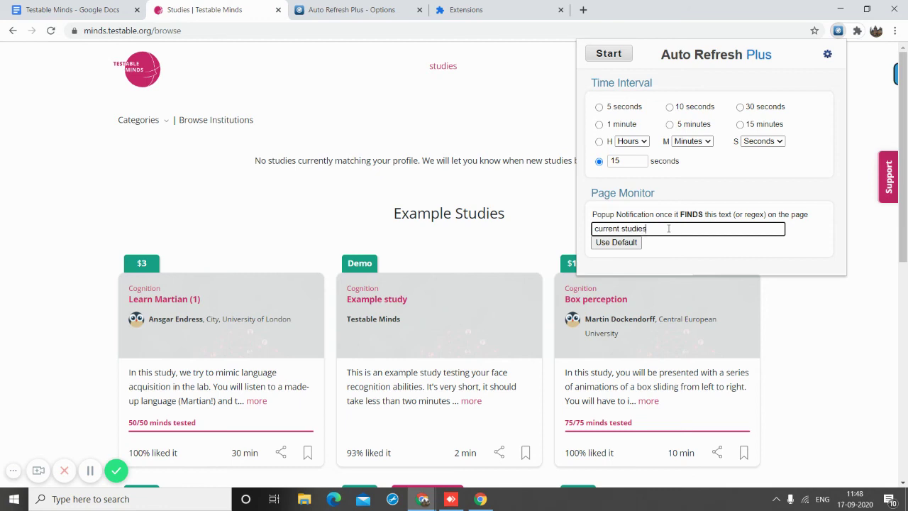
{"action": "left_click", "coordinate": [600, 245]}
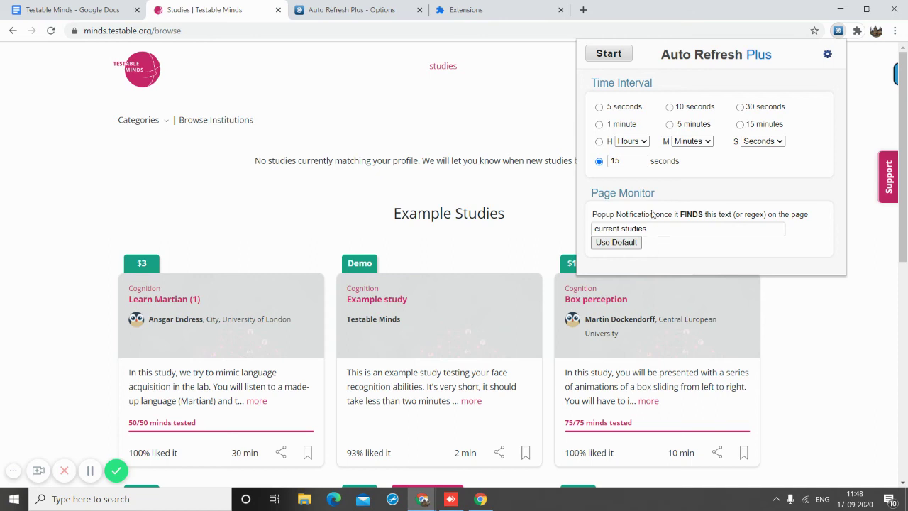
{"action": "left_click", "coordinate": [608, 54]}
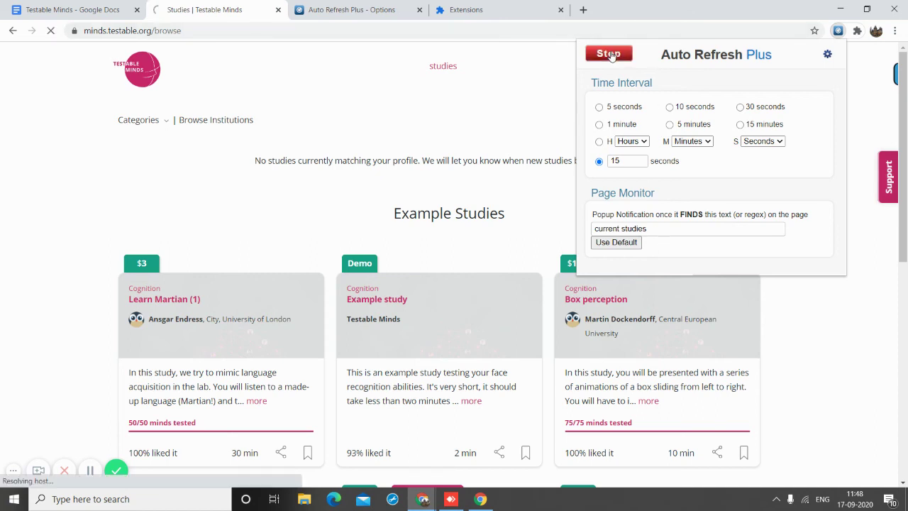